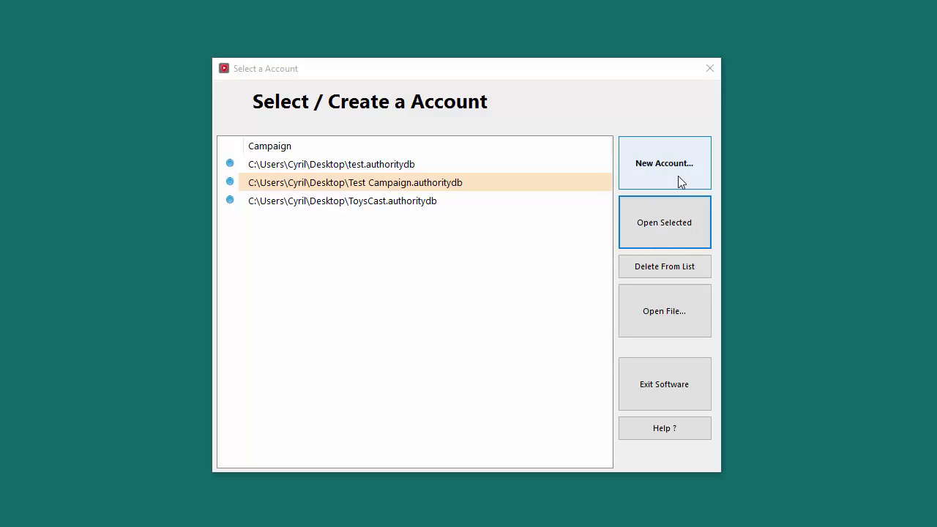
Remove test.authoritydb from the account list and open the ToysCast.authoritydb account.
left_click(461, 189)
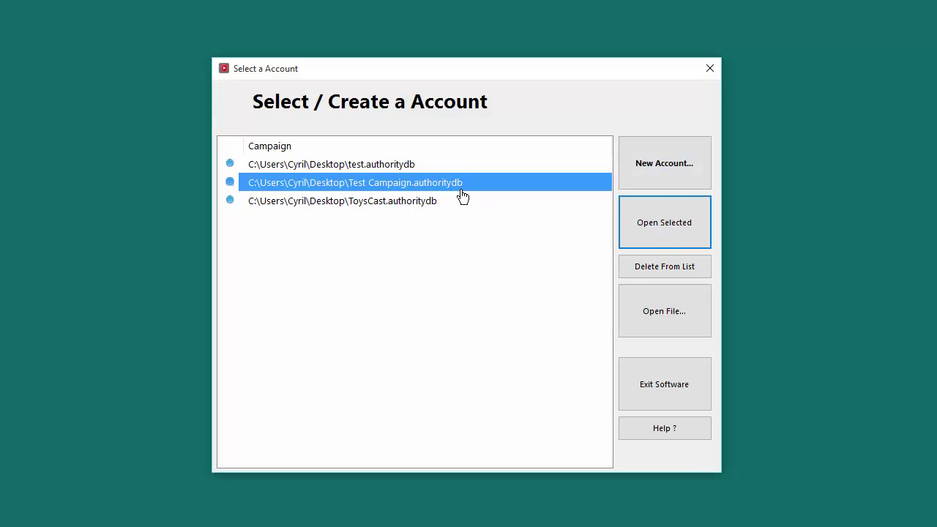
left_click(454, 202)
left_click(456, 189)
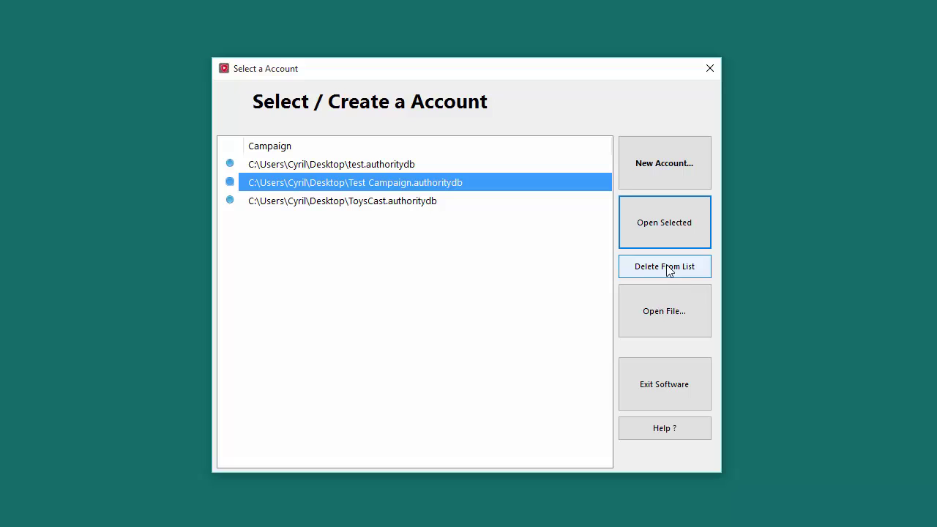
left_click(441, 169)
left_click(667, 277)
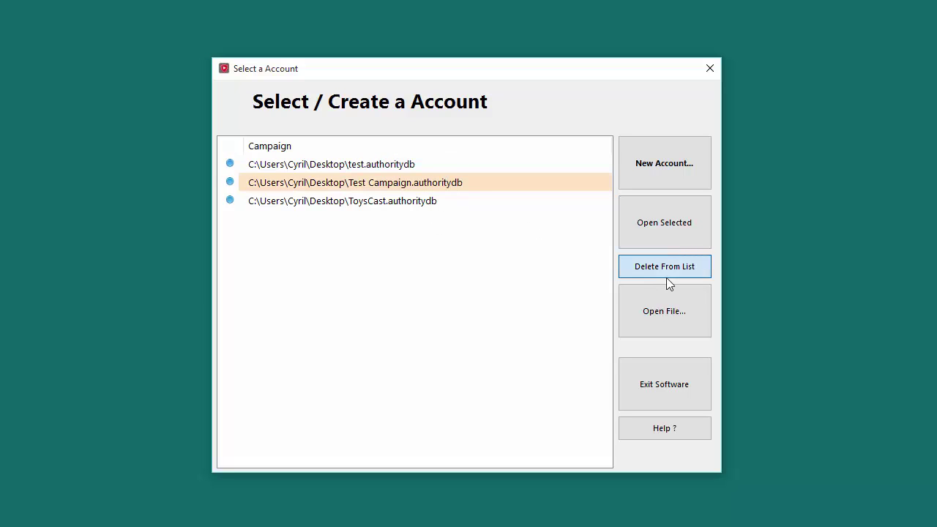
left_click(505, 186)
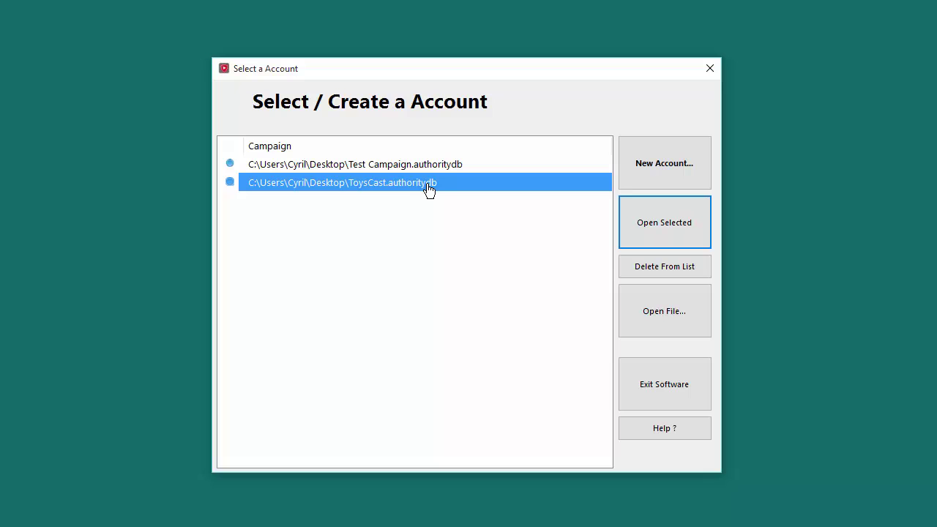
double_click(402, 186)
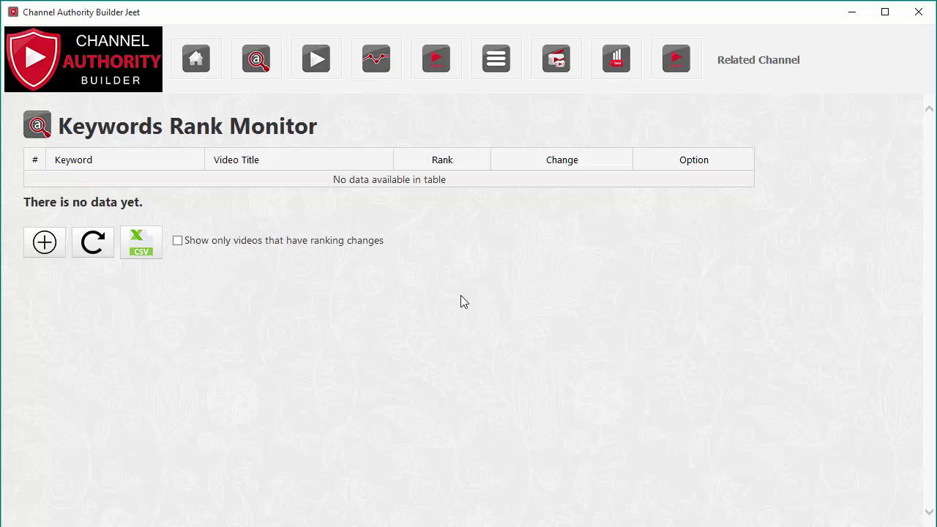
Start a new keyword watch and enter "play doh breakfast buffet" as its keyword.
left_click(44, 244)
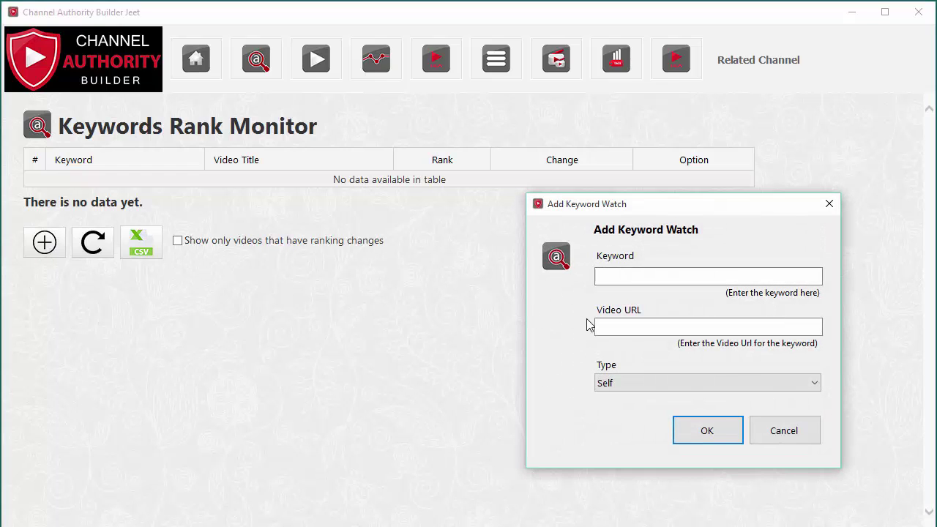
left_click(654, 282)
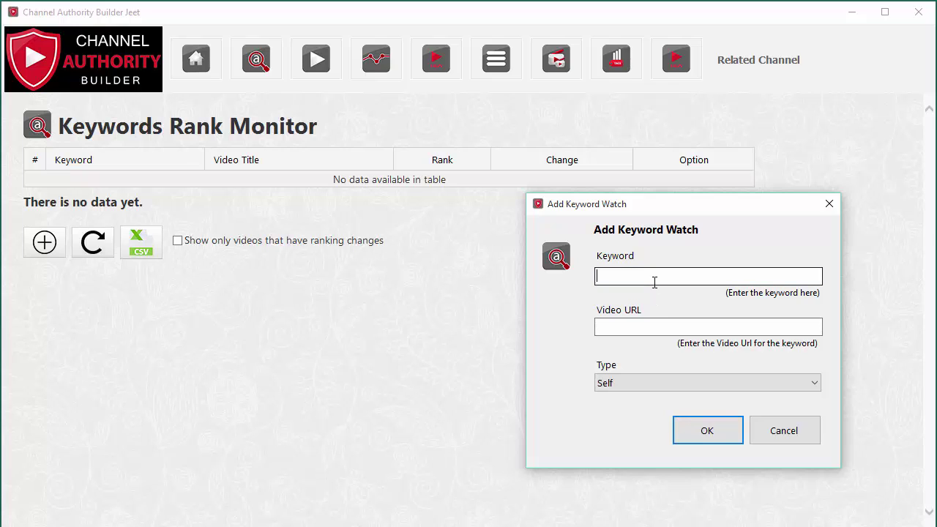
type("play doh breakfast ")
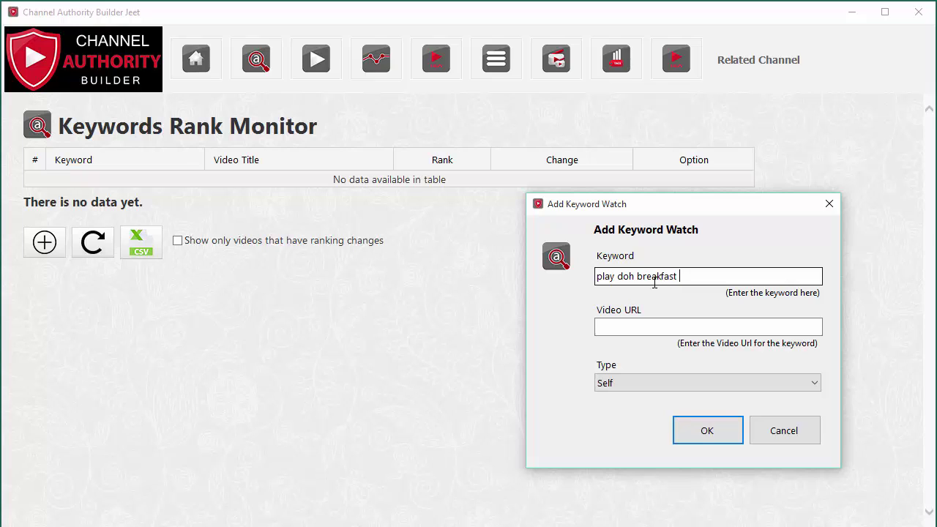
type("buffet")
key("Tab")
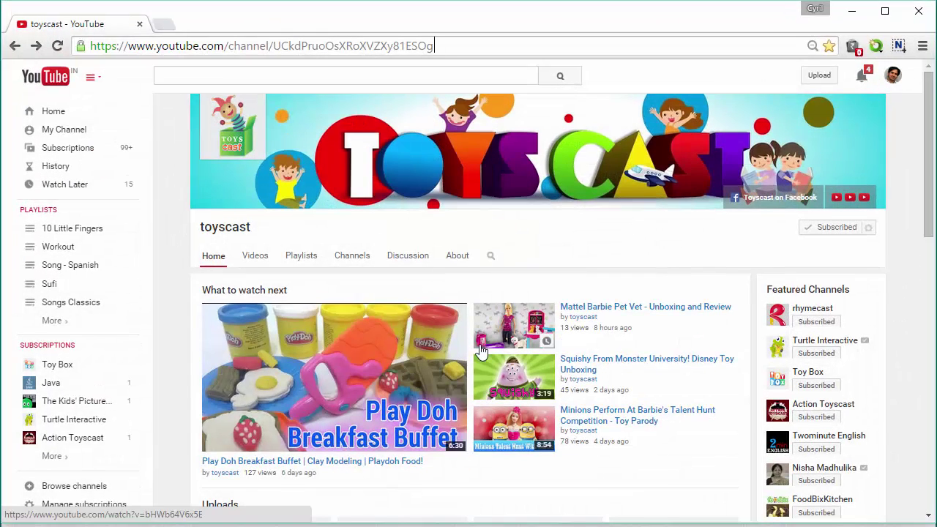
Copy the Play Doh Breakfast Buffet video's address from the toyscast YouTube channel in the browser and paste it as the keyword watch's video URL.
middle_click(394, 322)
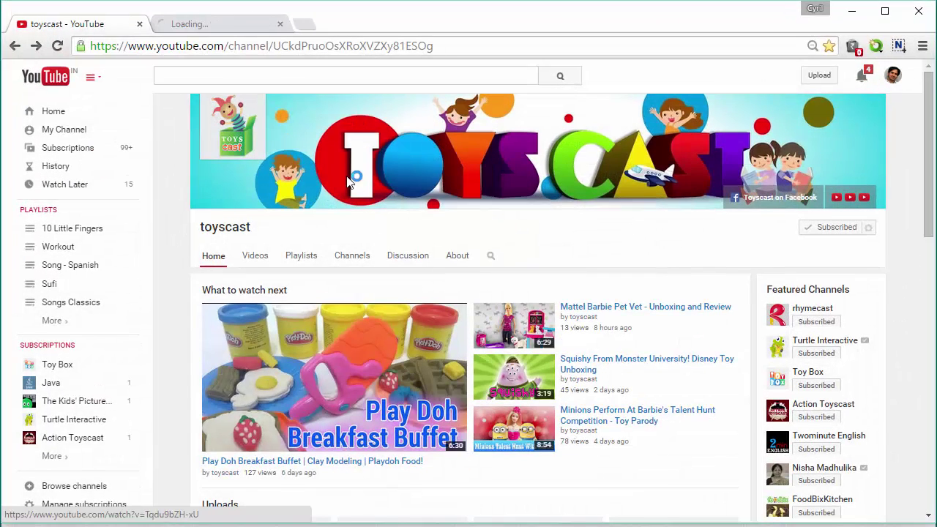
left_click(223, 25)
left_click(235, 45)
key("ctrl+c")
left_click(280, 24)
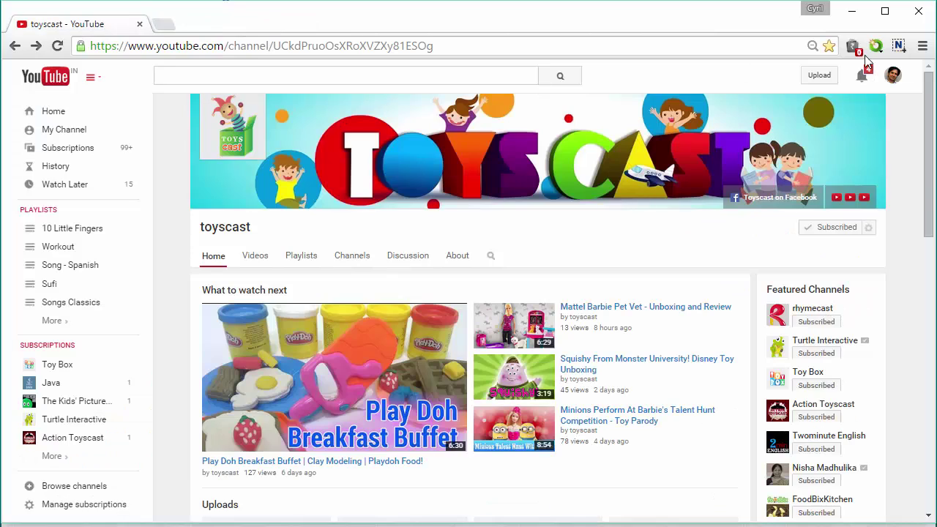
left_click(852, 11)
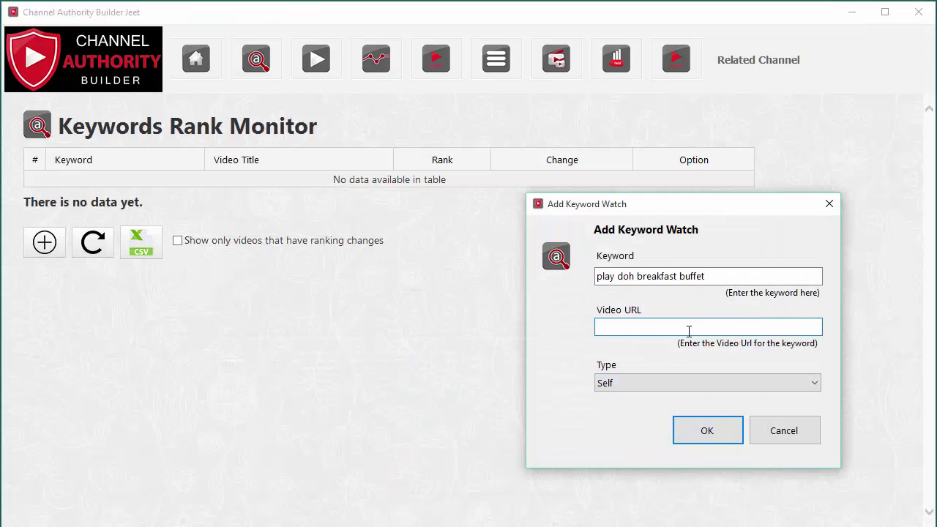
key("ctrl+v")
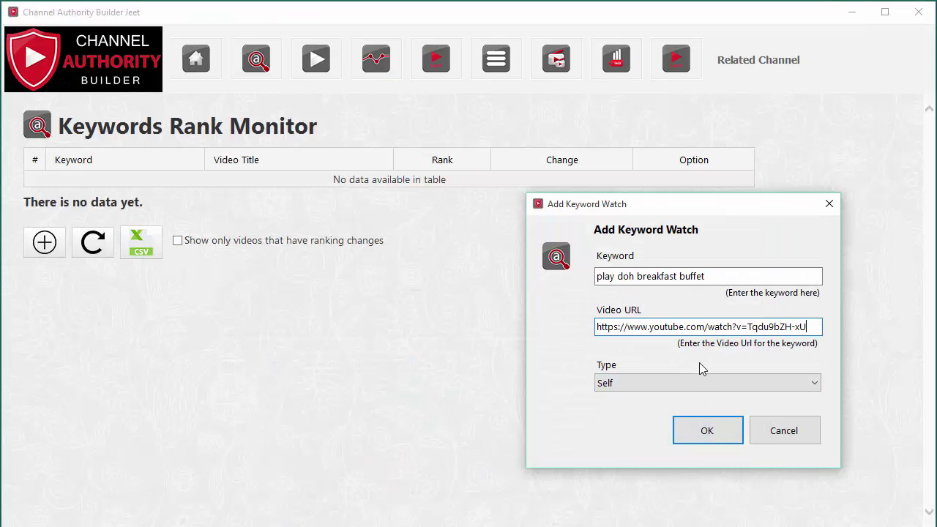
Set the keyword watch type to Self and add the watch to the rank monitor.
left_click(690, 381)
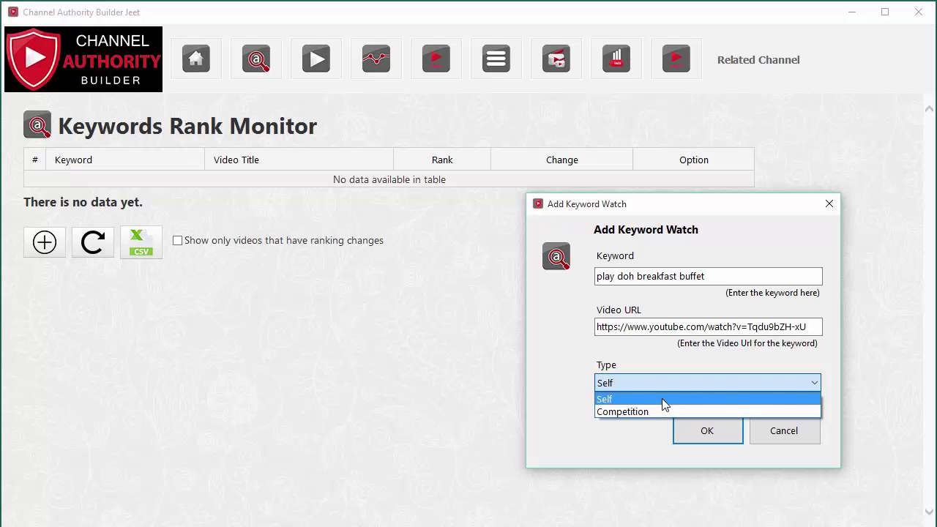
left_click(662, 396)
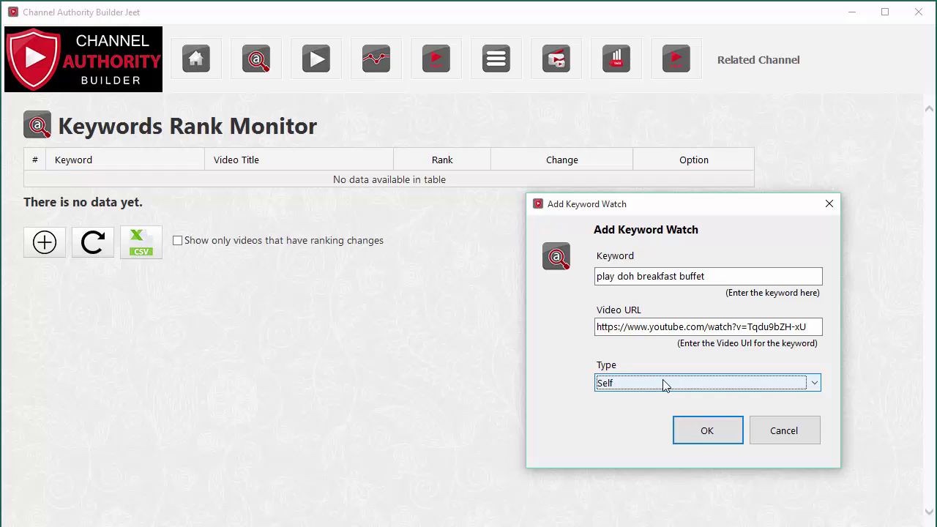
left_click(705, 435)
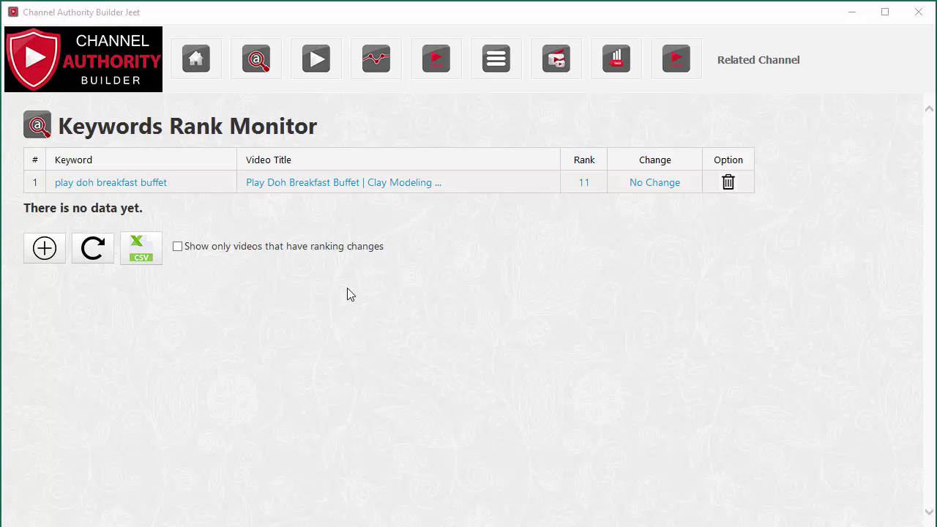
left_click(53, 258)
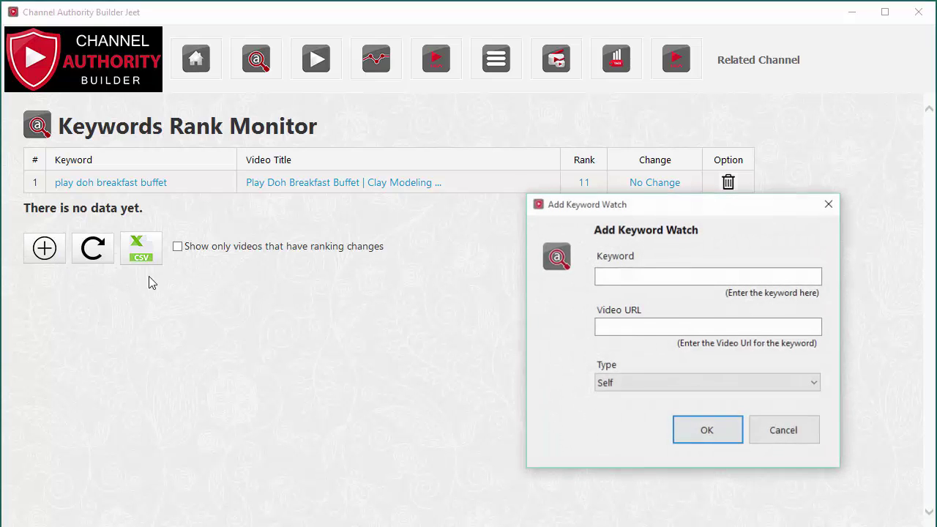
left_click(785, 436)
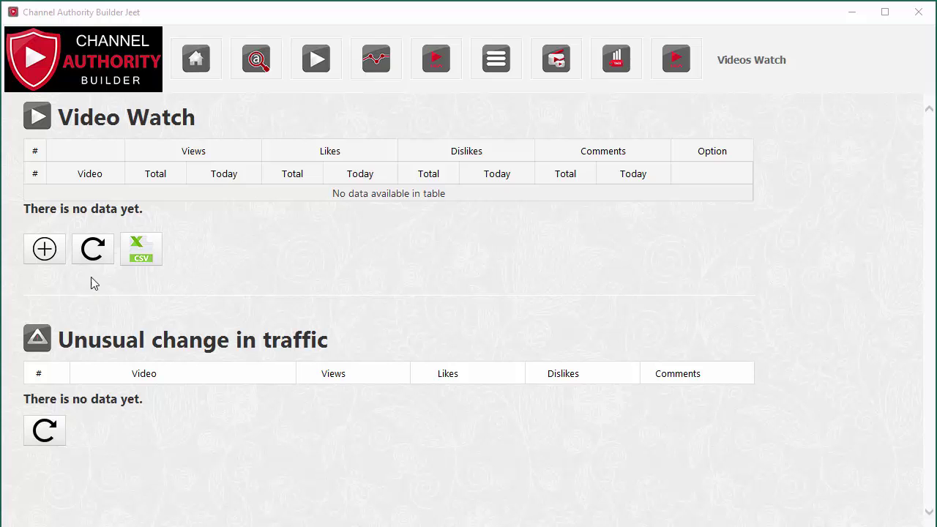
left_click(59, 251)
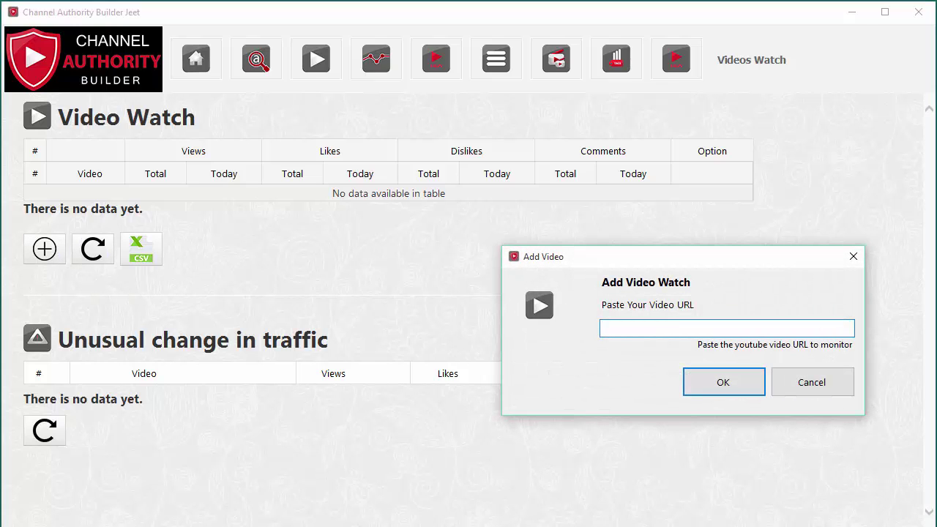
key("alt+Tab")
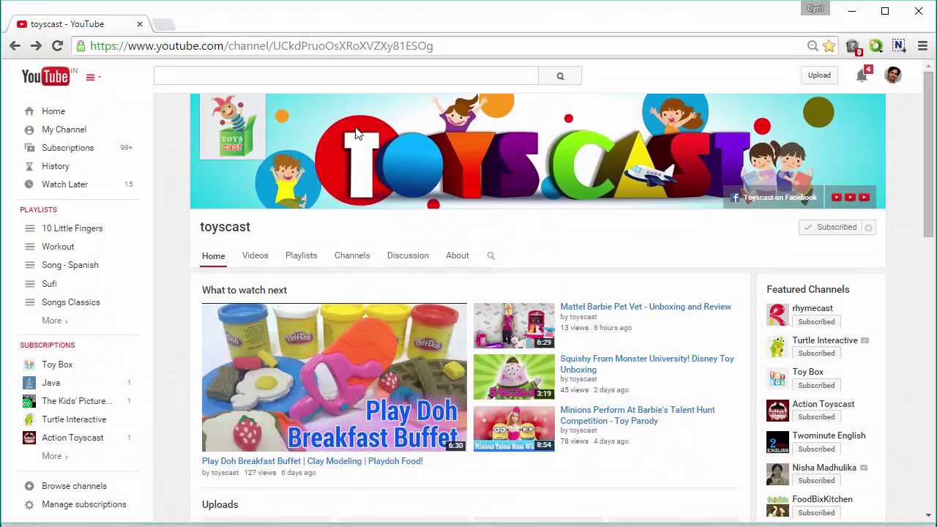
middle_click(430, 345)
left_click(253, 22)
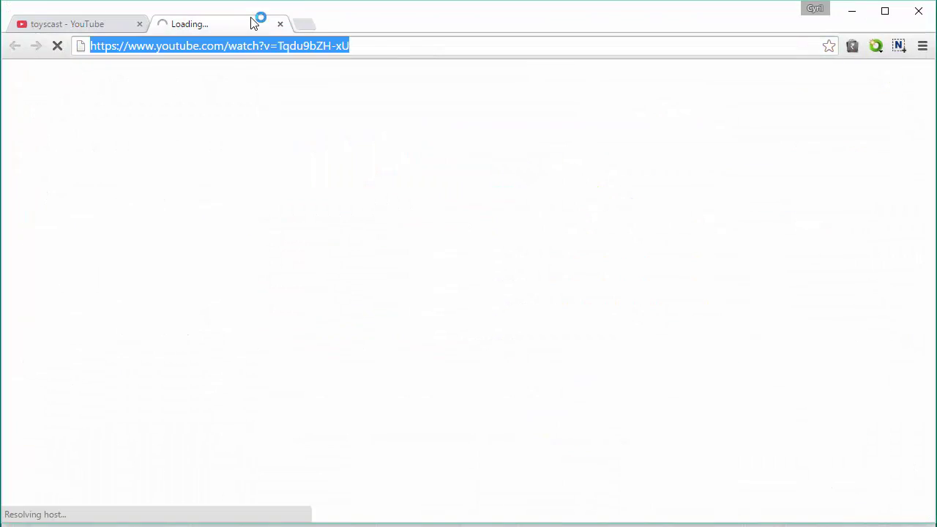
left_click(279, 24)
left_click(851, 10)
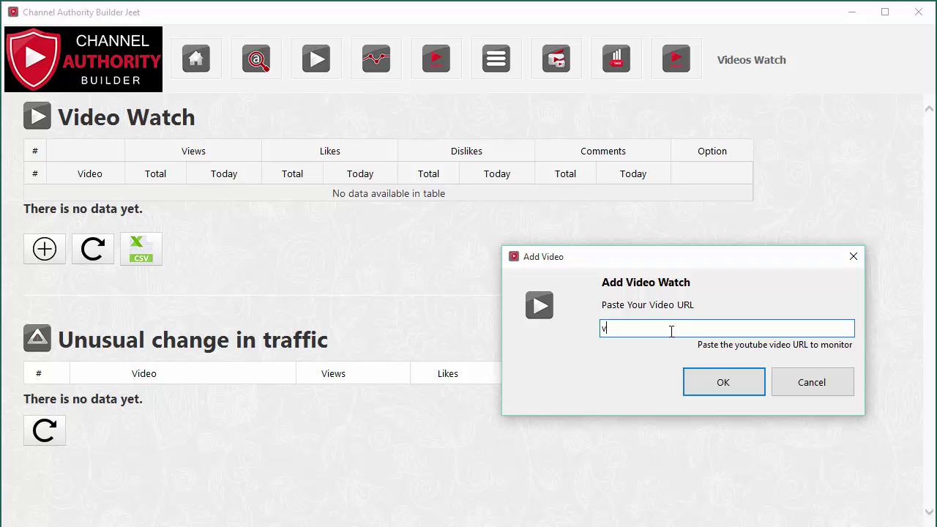
type("https://www.youtube.com/watch?v=Tqdu9bZH-xU")
left_click(723, 383)
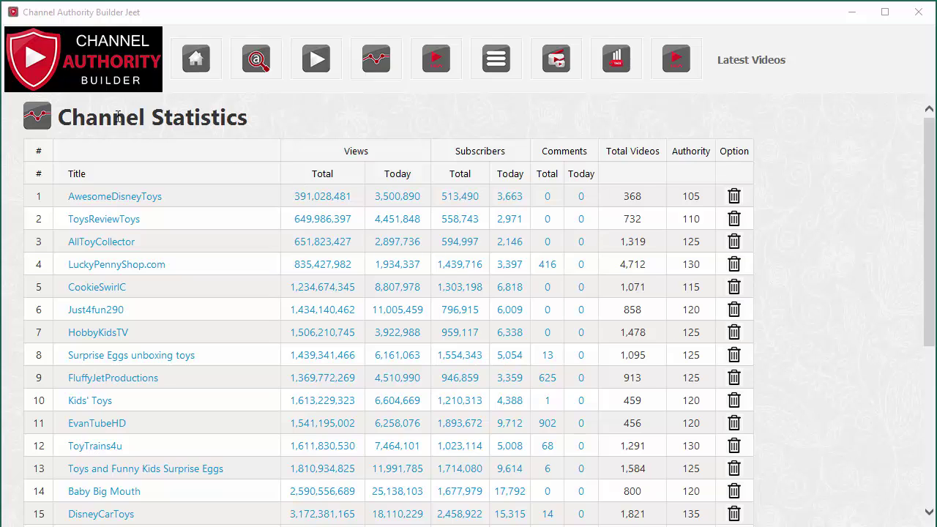
Examine the Channel Statistics table for the monitored channels' views, subscribers, comments, total videos and authority.
triple_click(208, 123)
left_click(240, 130)
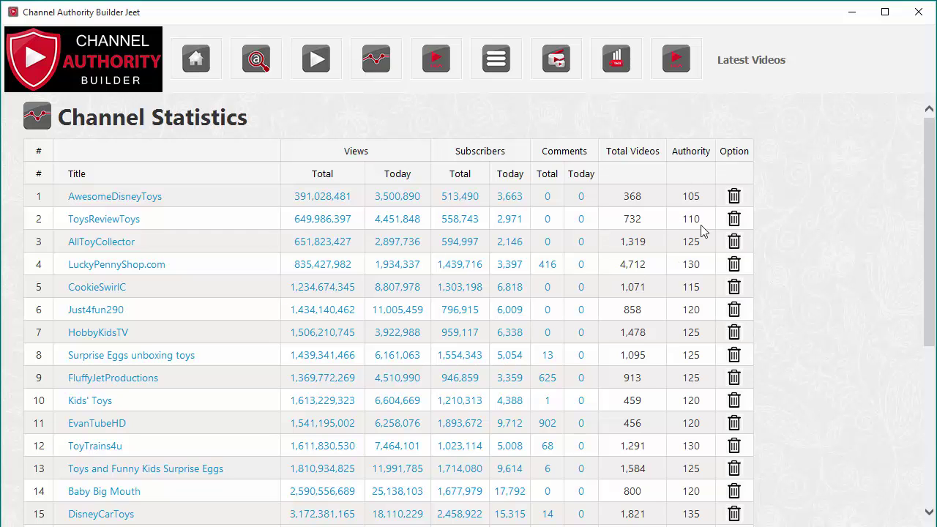
scroll(701, 242, "down", 1)
scroll(701, 241, "up", 1)
scroll(399, 308, "down", 2)
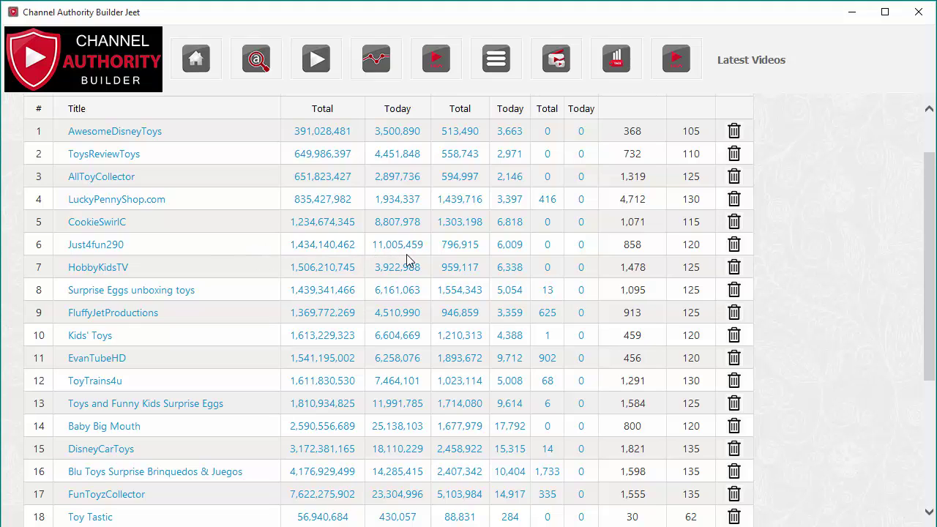
scroll(414, 316, "down", 3)
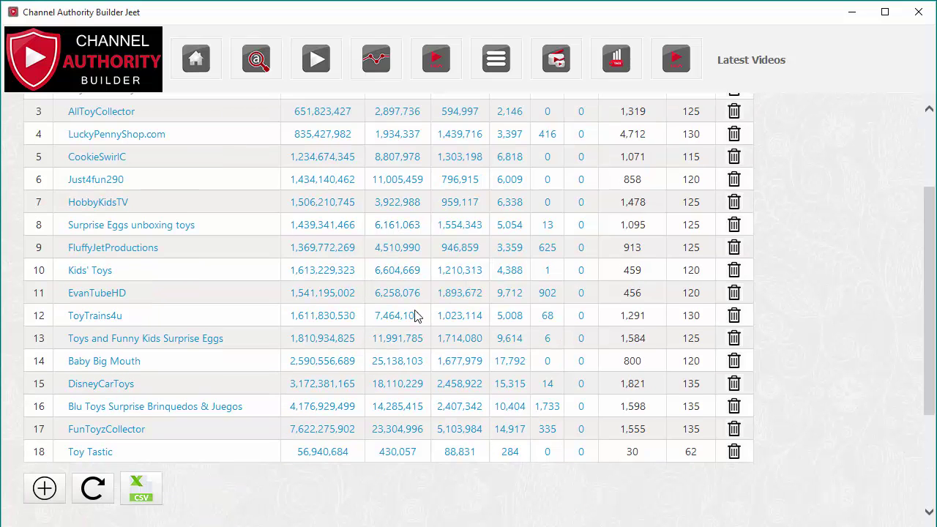
scroll(408, 341, "up", 3)
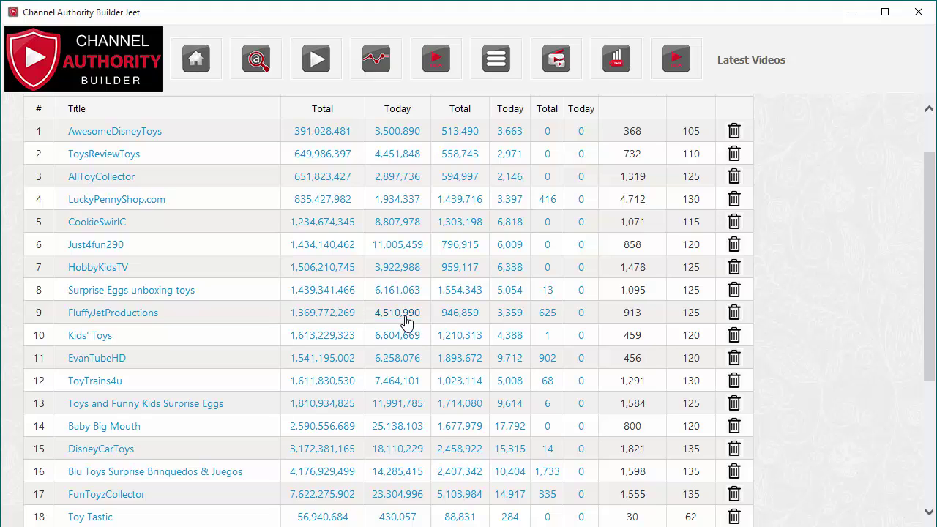
left_click(820, 526)
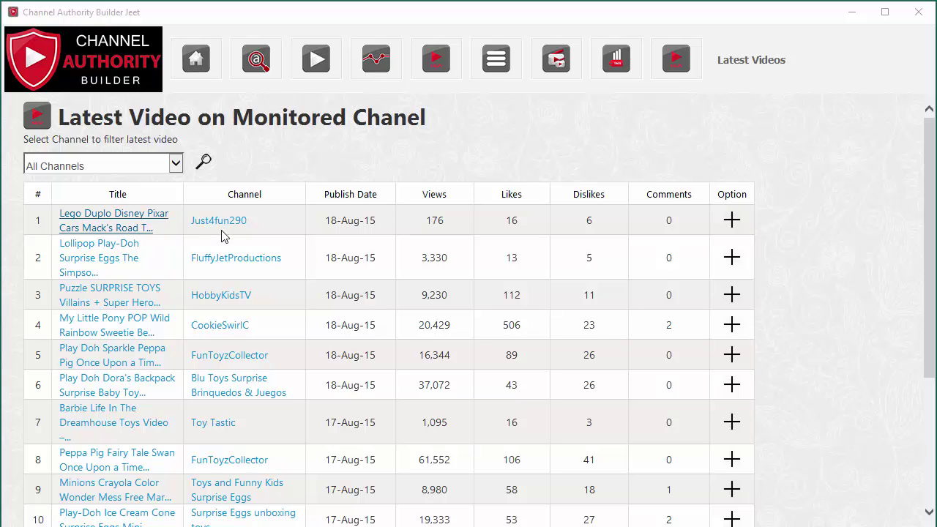
Compare the view counts of the newest videos in the list of latest videos on monitored channels.
left_click_drag(426, 220, 450, 221)
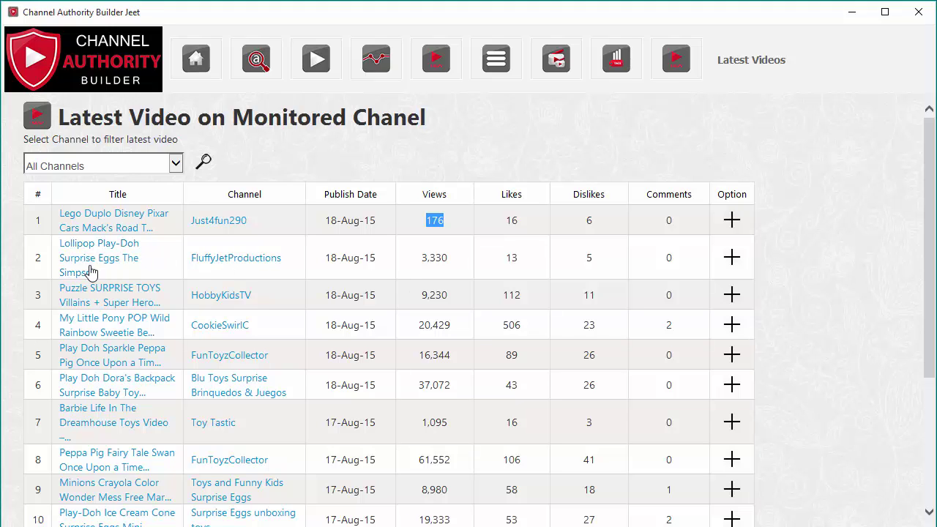
left_click_drag(422, 258, 450, 260)
left_click(454, 275)
left_click_drag(423, 296, 446, 295)
left_click(452, 319)
scroll(468, 329, "down", 3)
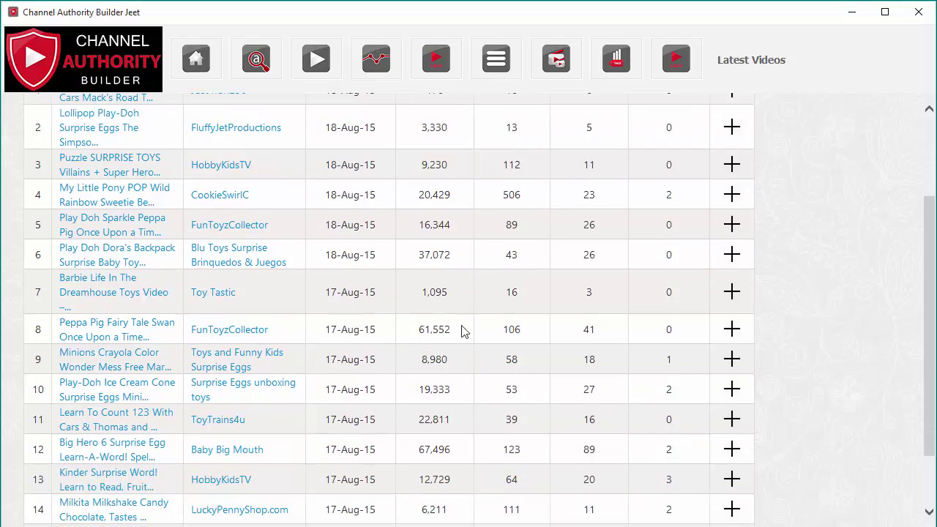
left_click_drag(421, 194, 455, 194)
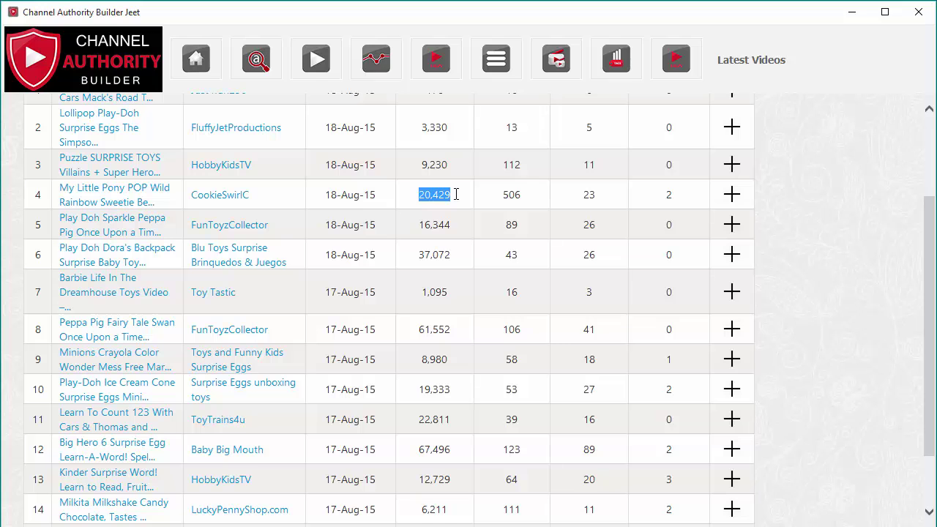
left_click(456, 204)
scroll(483, 295, "up", 2)
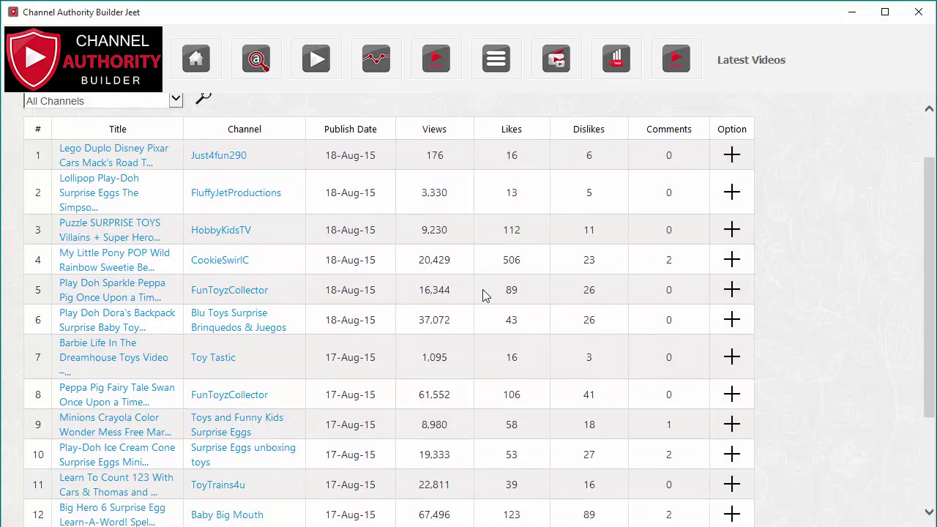
scroll(483, 295, "up", 2)
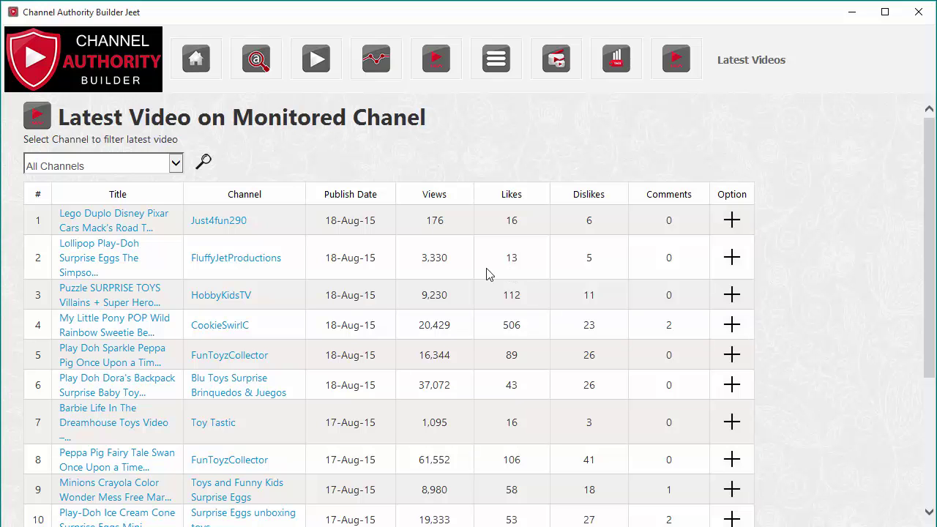
Check the publish date, views, likes and dislikes of the first latest video, the Lego Duplo Disney Pixar Cars one by Just4fun290.
scroll(486, 274, "down", 5)
scroll(359, 377, "up", 5)
left_click_drag(327, 219, 368, 219)
left_click(368, 219)
left_click_drag(432, 220, 444, 221)
left_click_drag(505, 220, 519, 222)
left_click(528, 228)
left_click_drag(583, 222, 605, 228)
left_click(604, 228)
scroll(667, 238, "down", 3)
scroll(667, 315, "up", 3)
Add the Lego Duplo Disney Pixar Cars video by Just4fun290 to Video Watch.
left_click(732, 221)
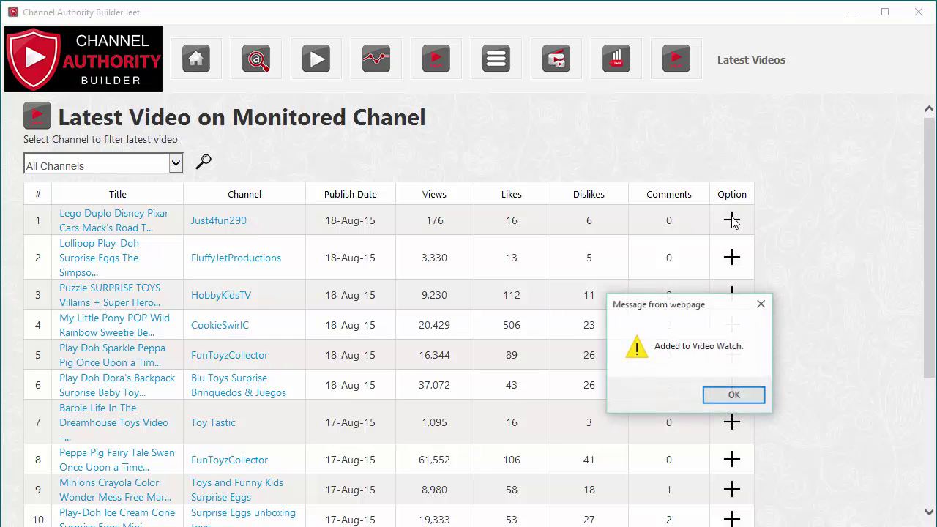
left_click(733, 399)
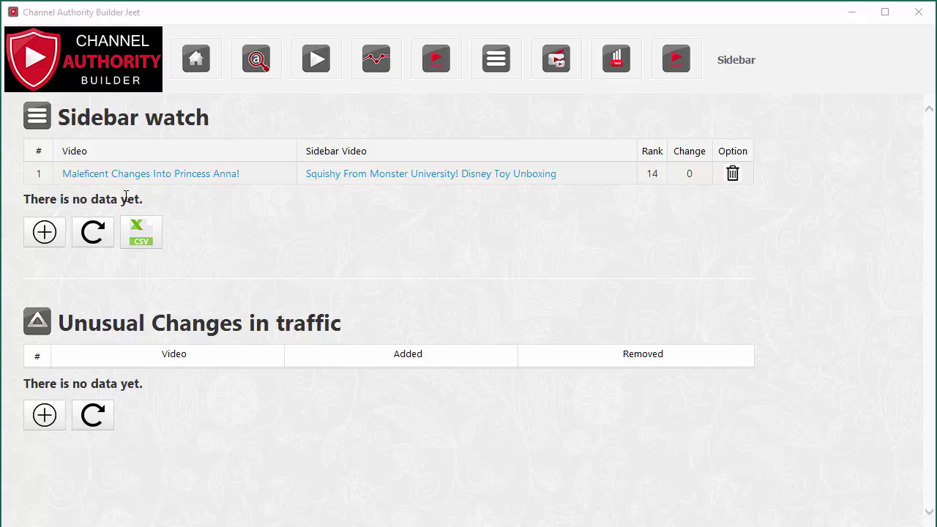
Review the target video and sidebar video URL fields for adding a sidebar watch, and close the form without adding one.
left_click(43, 236)
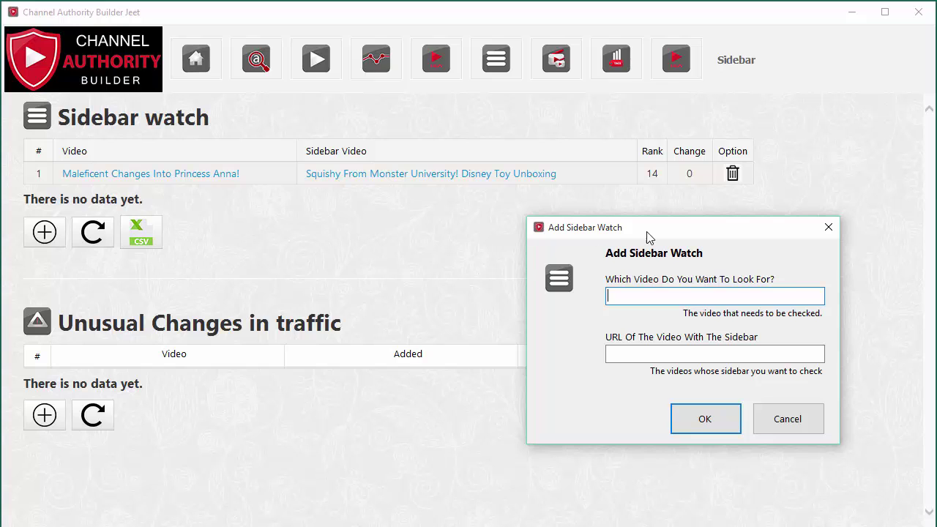
left_click_drag(650, 233, 574, 172)
left_click(572, 293)
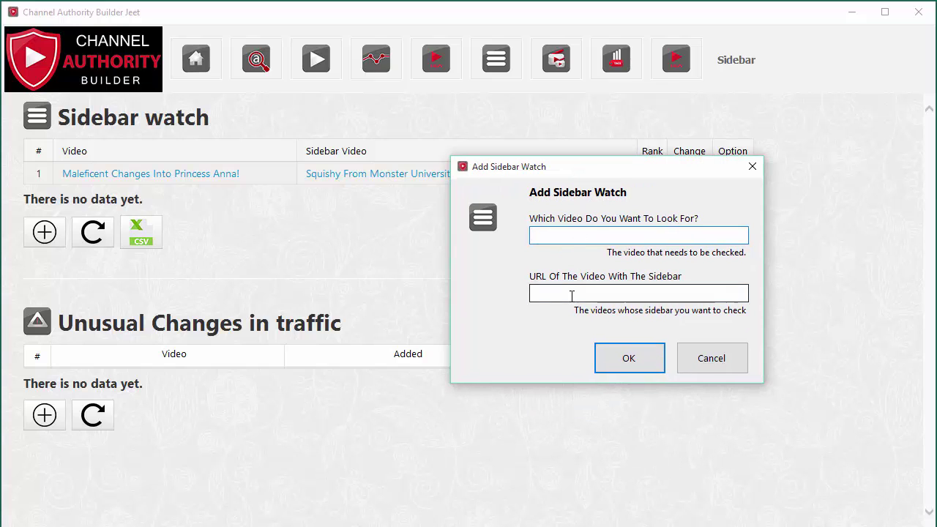
left_click(708, 359)
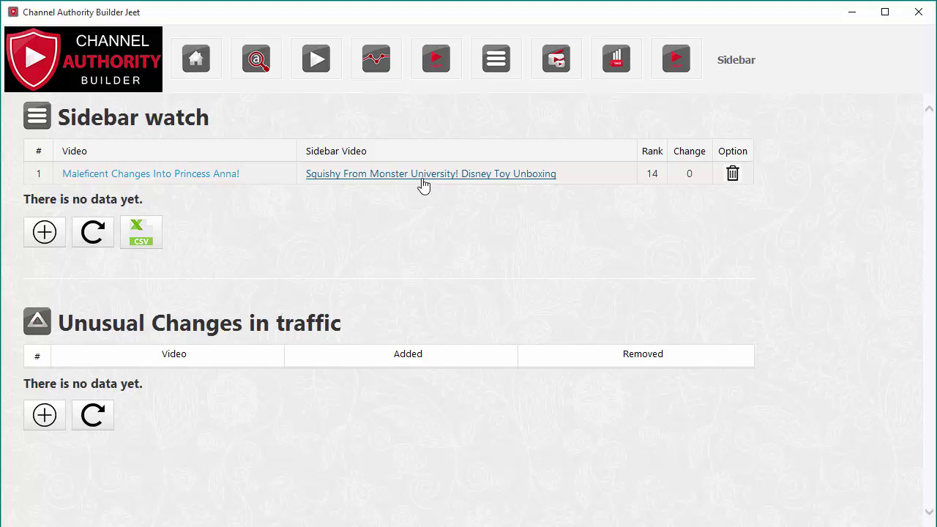
Check the rank and change of the watched sidebar video, and look over the Unusual Changes in traffic section.
left_click_drag(646, 173, 662, 170)
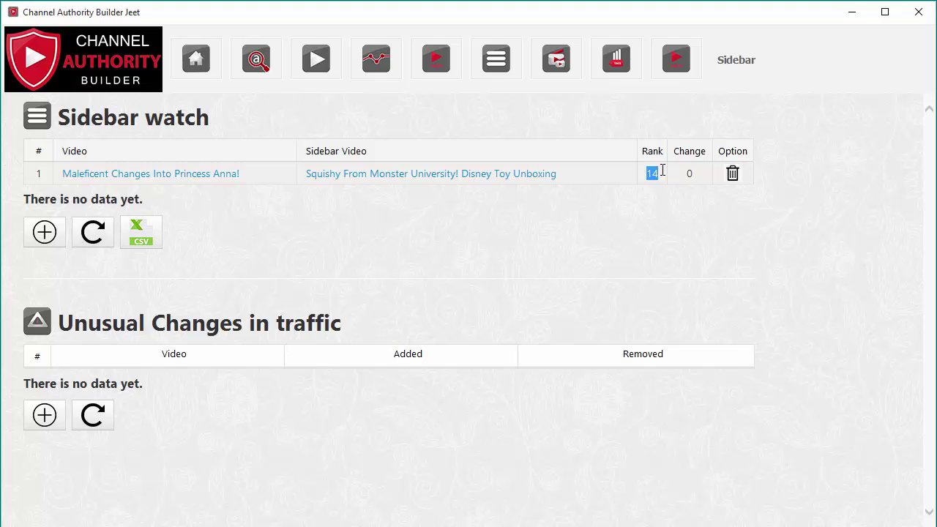
left_click(701, 179)
left_click_drag(84, 316, 313, 329)
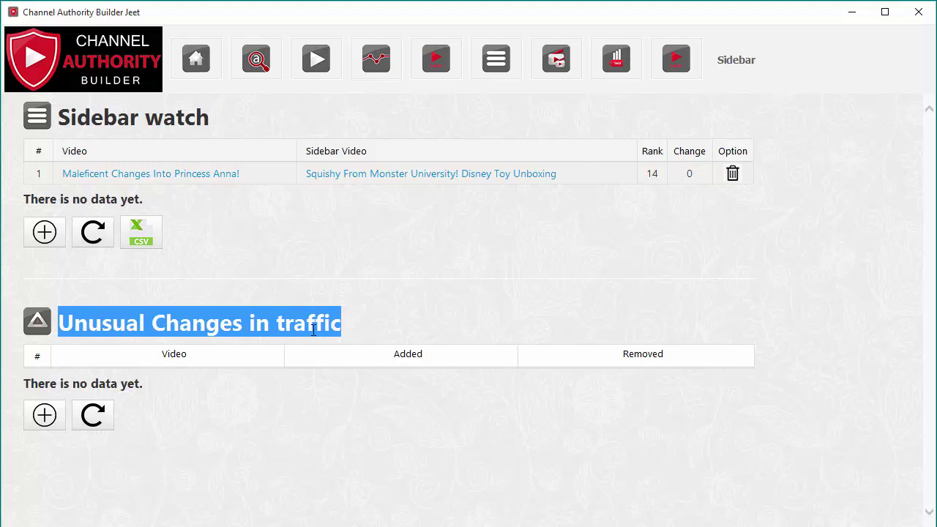
left_click(322, 334)
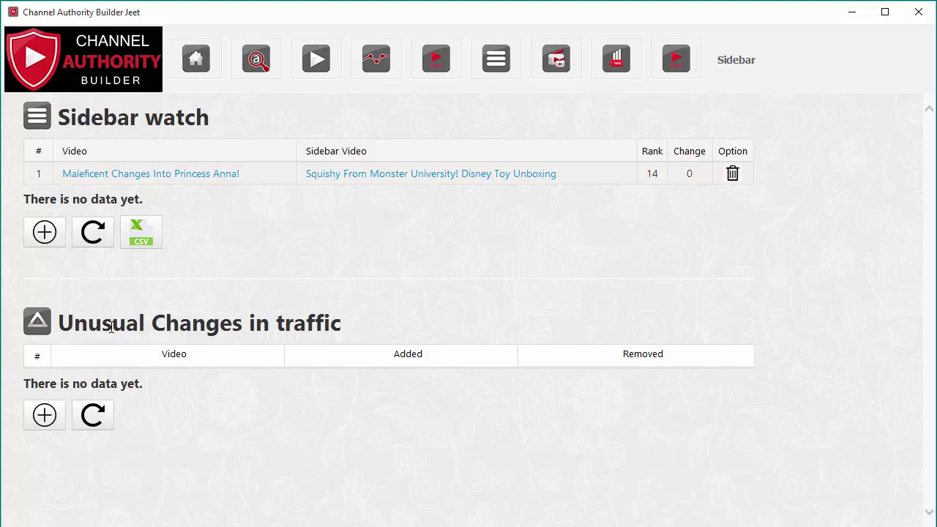
left_click_drag(110, 327, 282, 330)
left_click(286, 330)
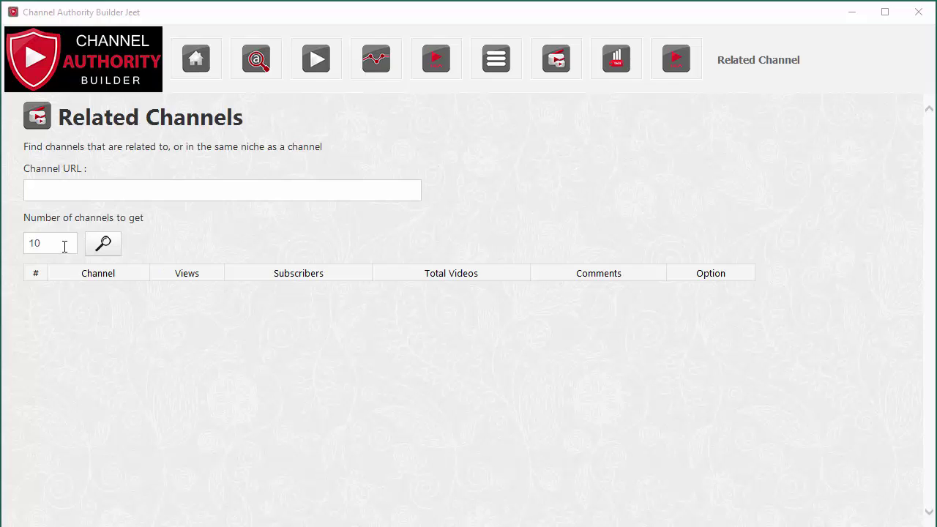
left_click_drag(64, 244, 13, 247)
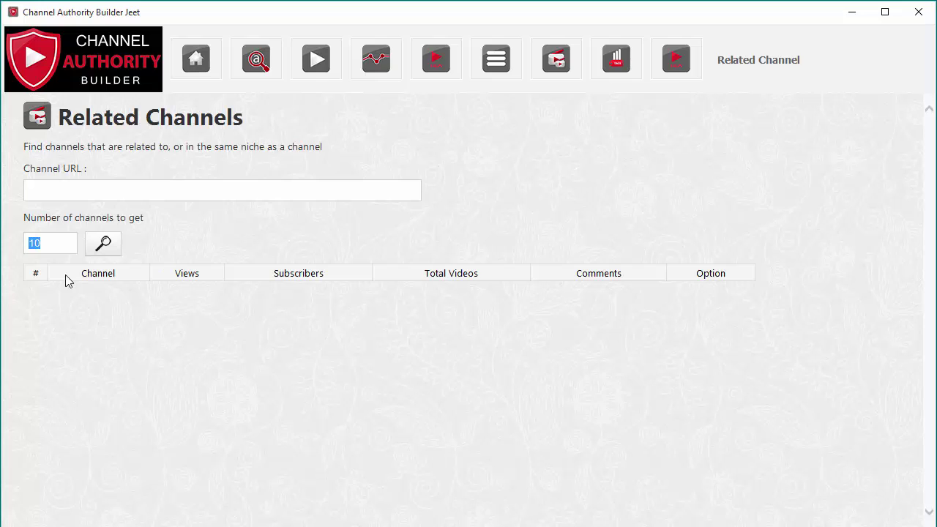
left_click(365, 190)
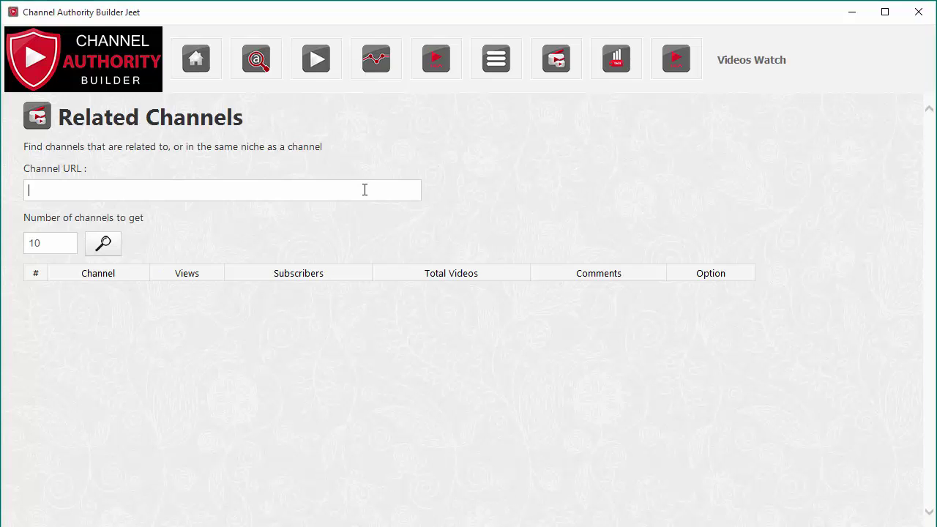
type("http://youtube.com/ho")
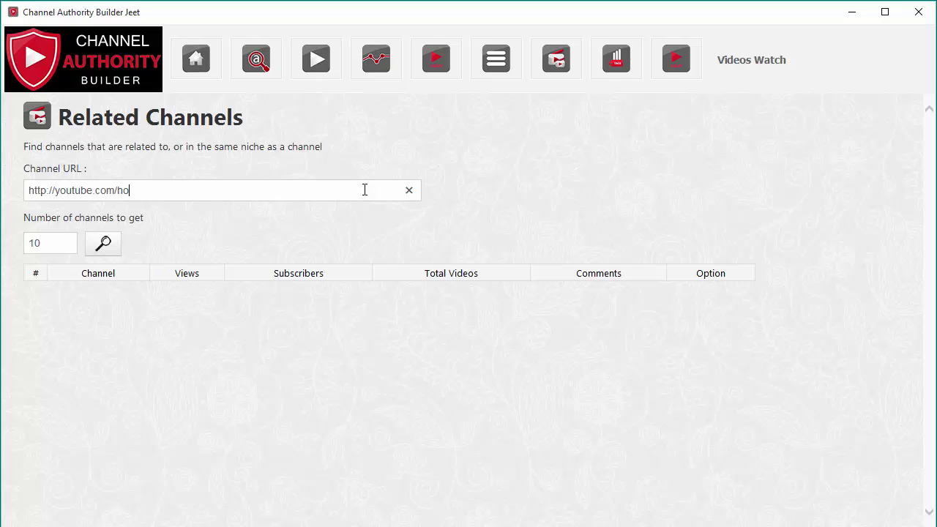
type("oplakidz")
key("Tab")
left_click(103, 244)
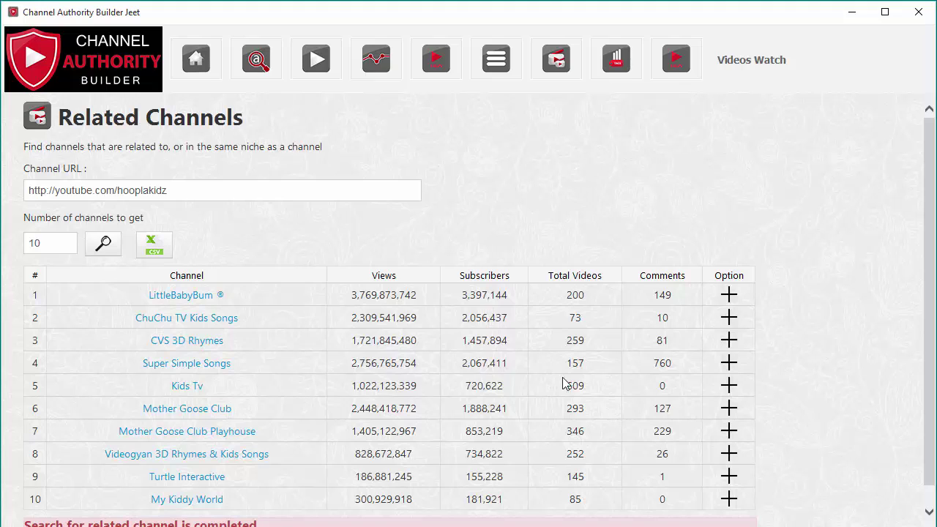
Examine the related channels' views, subscribers, total videos and comments, focusing on the LittleBabyBum row.
scroll(256, 515, "down", 1)
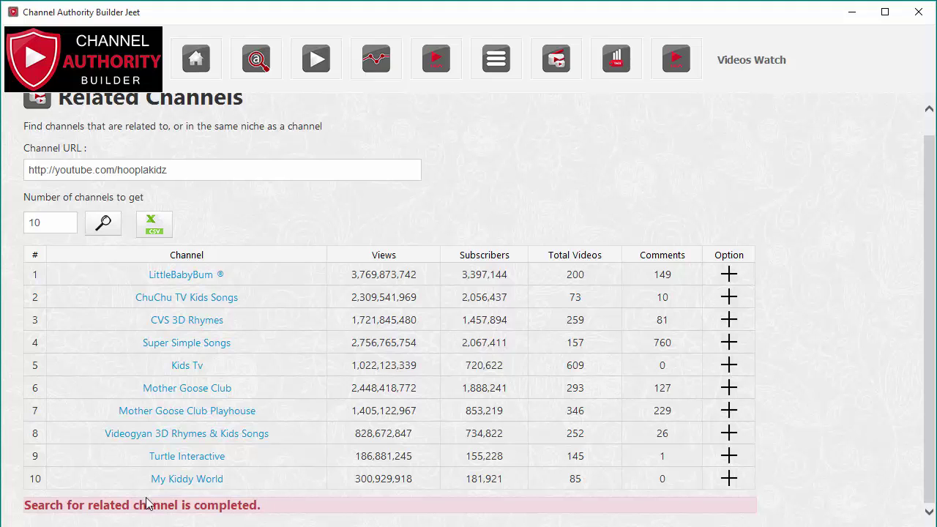
left_click(57, 223)
left_click_drag(462, 275, 595, 276)
left_click(596, 275)
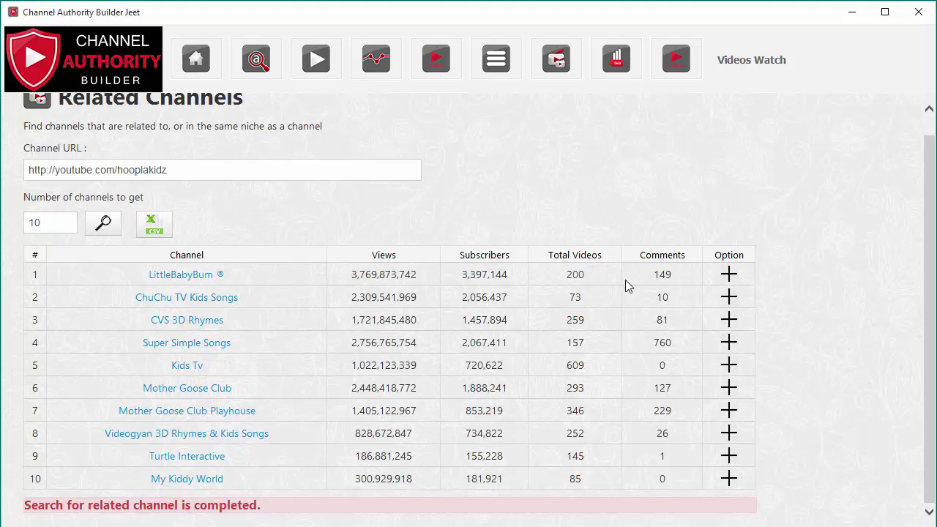
left_click_drag(654, 276, 674, 275)
left_click(672, 277)
scroll(410, 239, "up", 1)
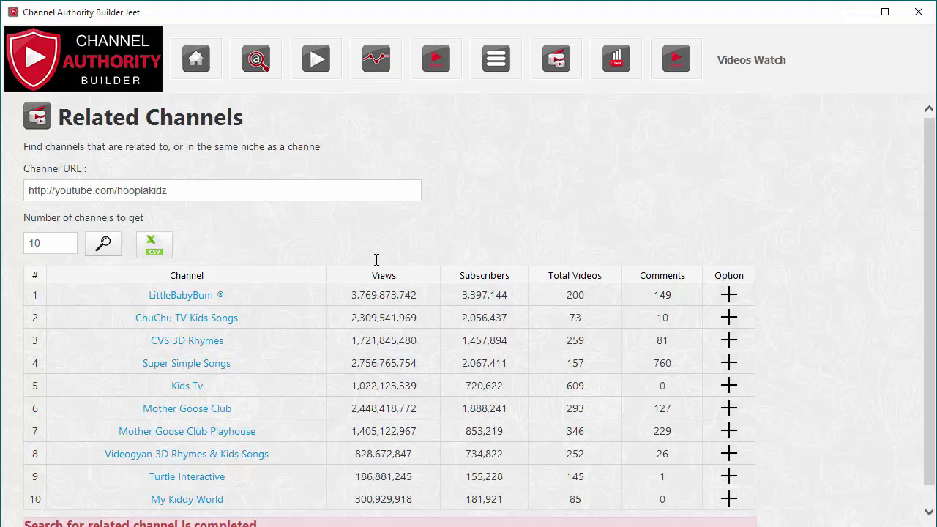
scroll(307, 388, "down", 1)
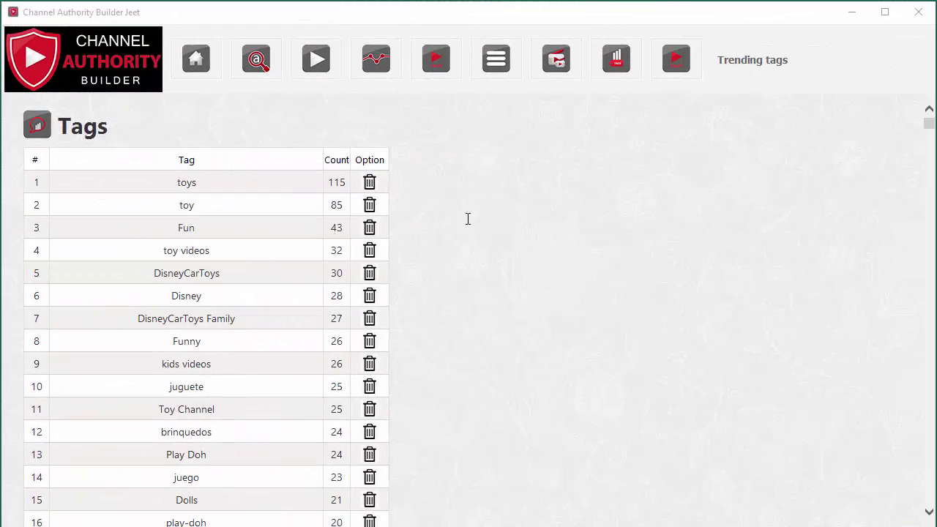
Examine the trending tags list and compare how often each tag is used.
scroll(513, 204, "down", 1)
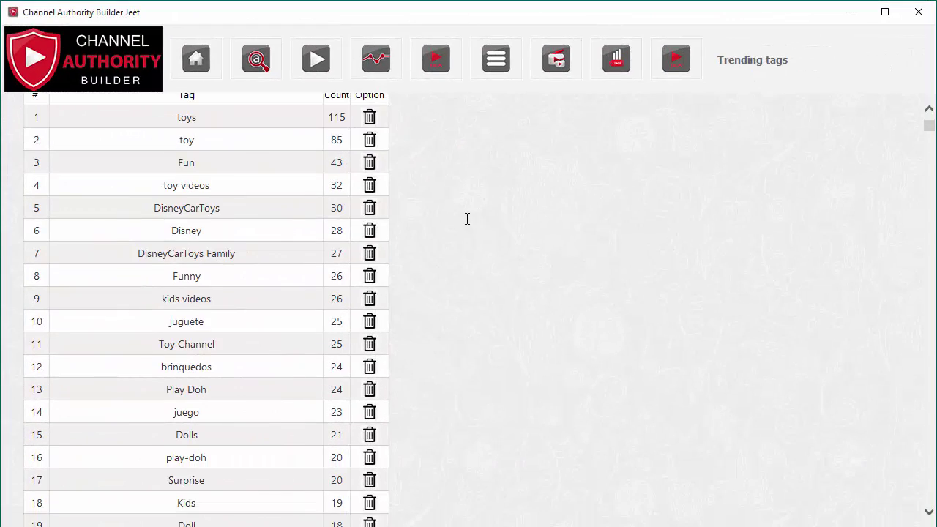
scroll(452, 295, "up", 1)
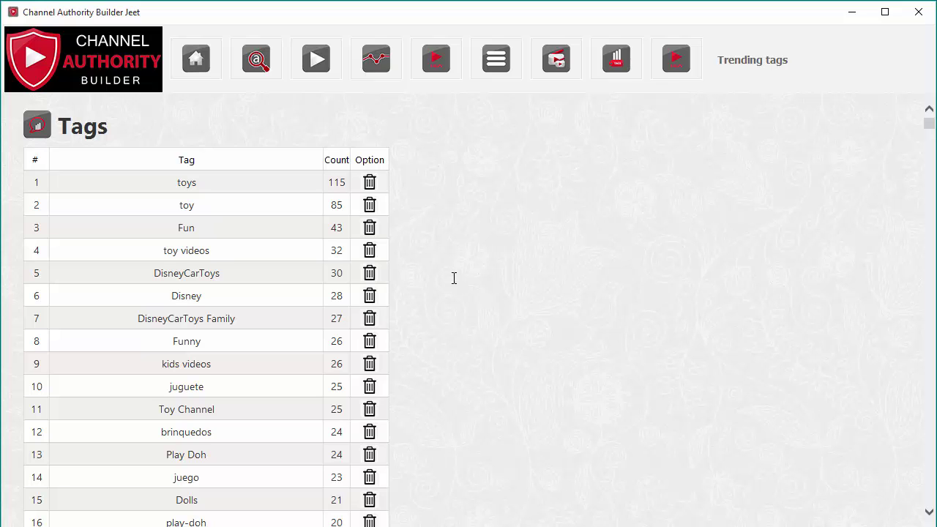
scroll(443, 279, "down", 2)
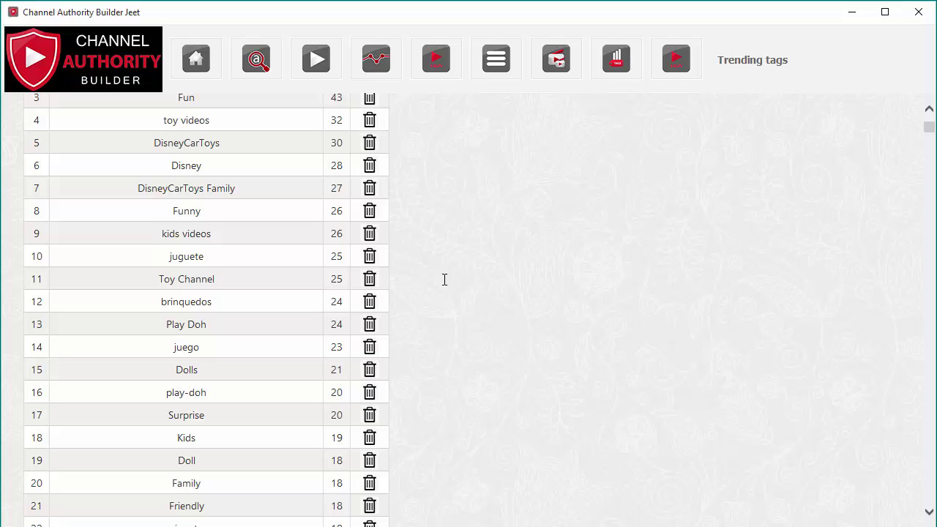
scroll(444, 279, "down", 5)
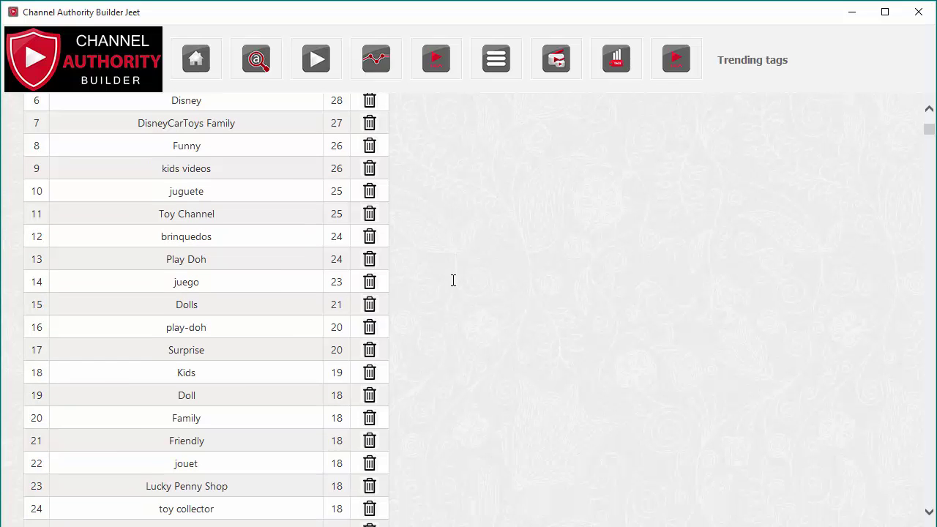
scroll(231, 363, "down", 7)
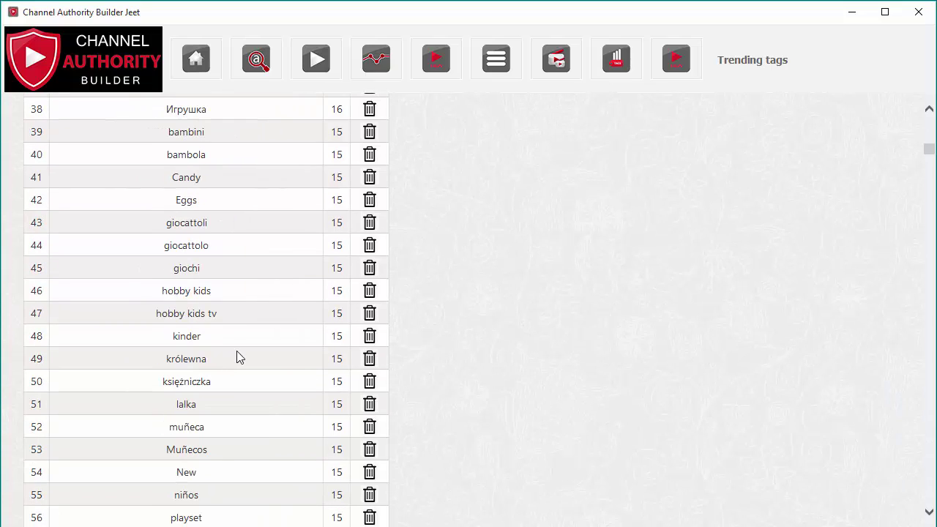
scroll(254, 348, "down", 1)
scroll(253, 347, "up", 4)
scroll(246, 341, "up", 3)
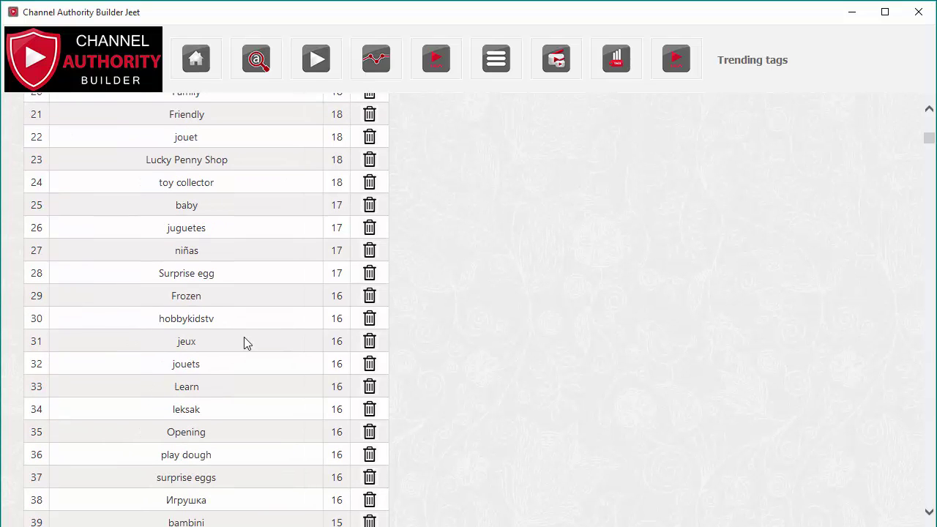
scroll(246, 341, "up", 5)
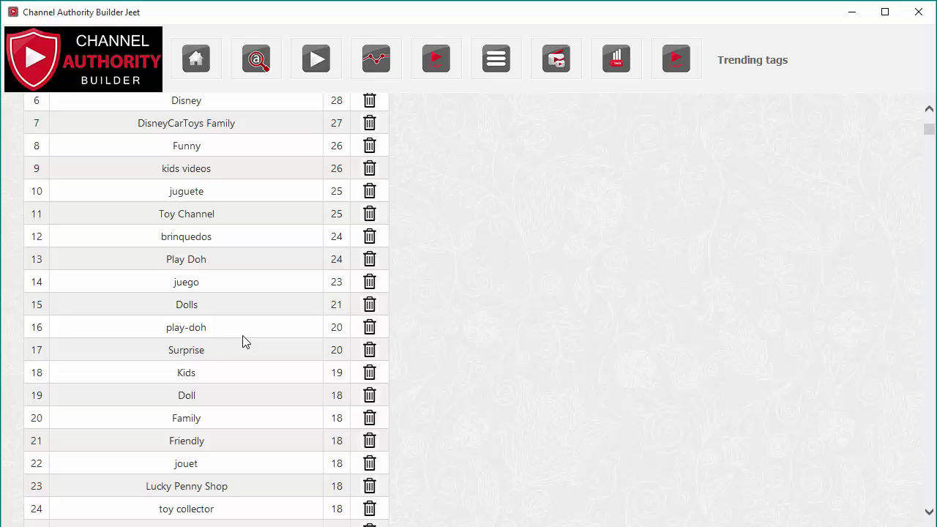
scroll(246, 341, "up", 3)
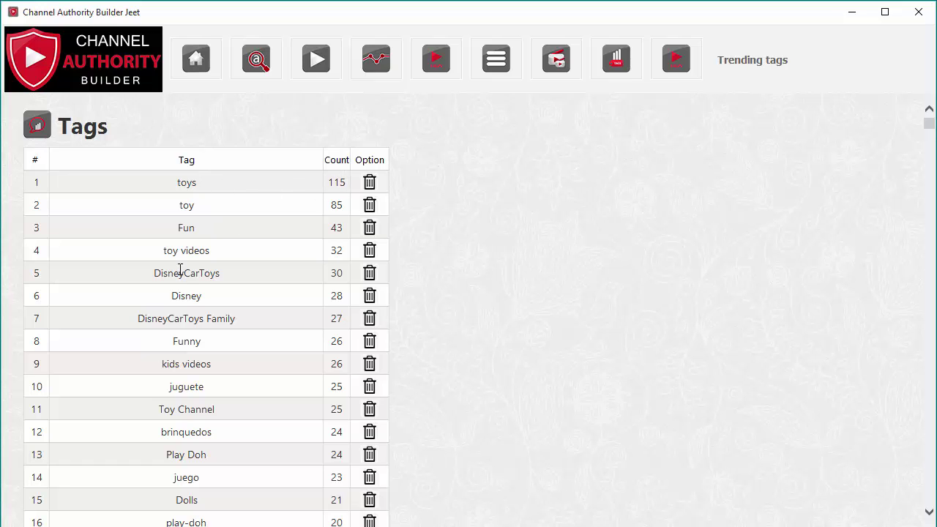
scroll(181, 270, "down", 1)
scroll(186, 299, "down", 2)
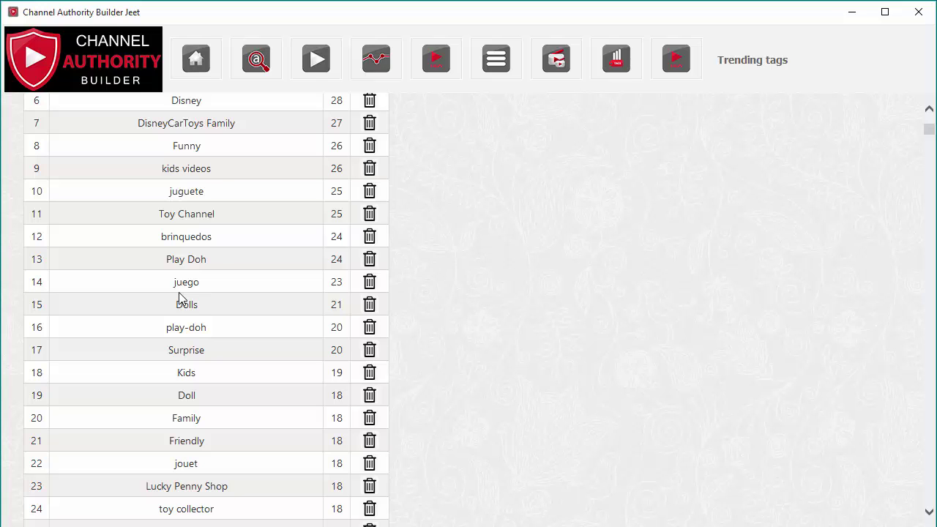
scroll(181, 299, "down", 1)
scroll(186, 308, "down", 2)
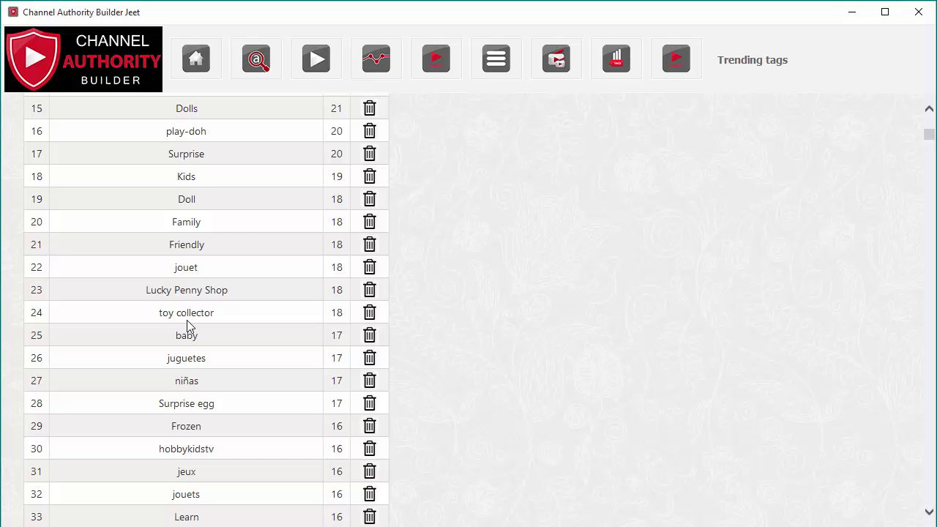
scroll(304, 373, "up", 2)
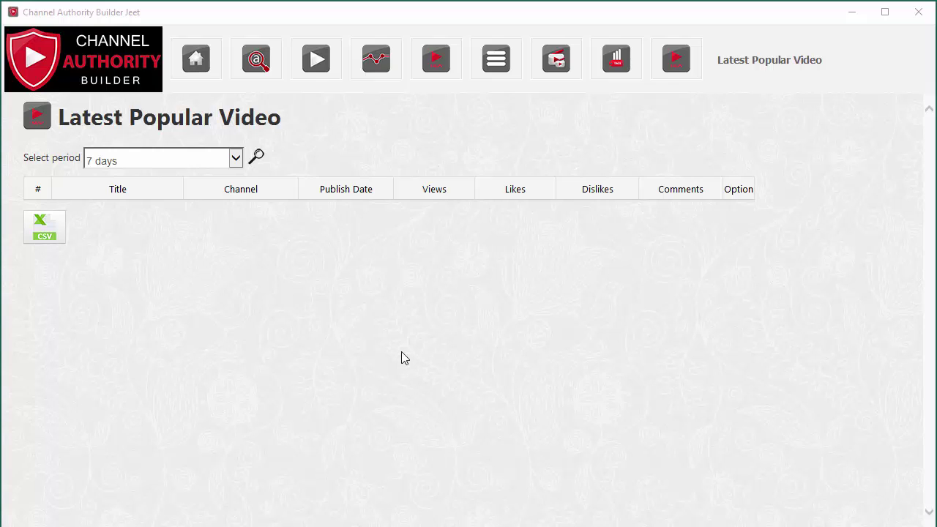
List the latest popular videos for a 7-day period and look through the results.
left_click(238, 158)
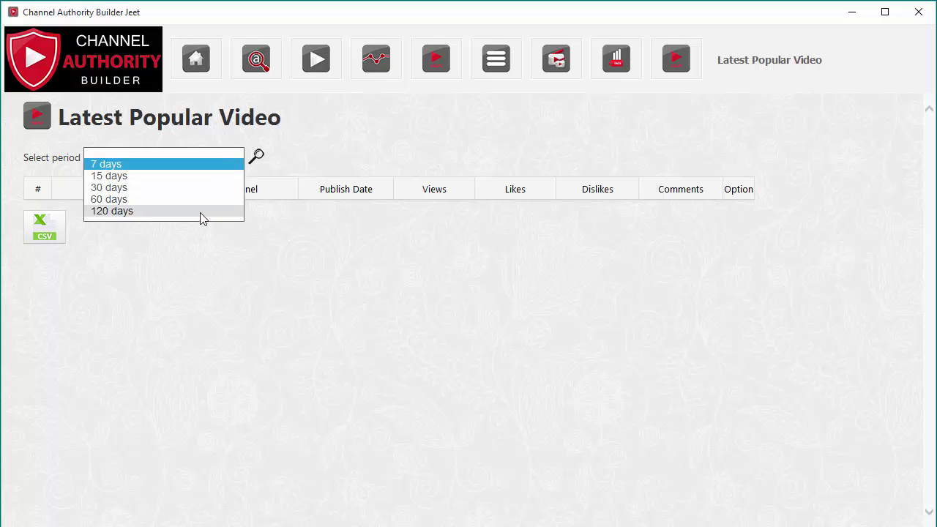
left_click(276, 256)
left_click(257, 159)
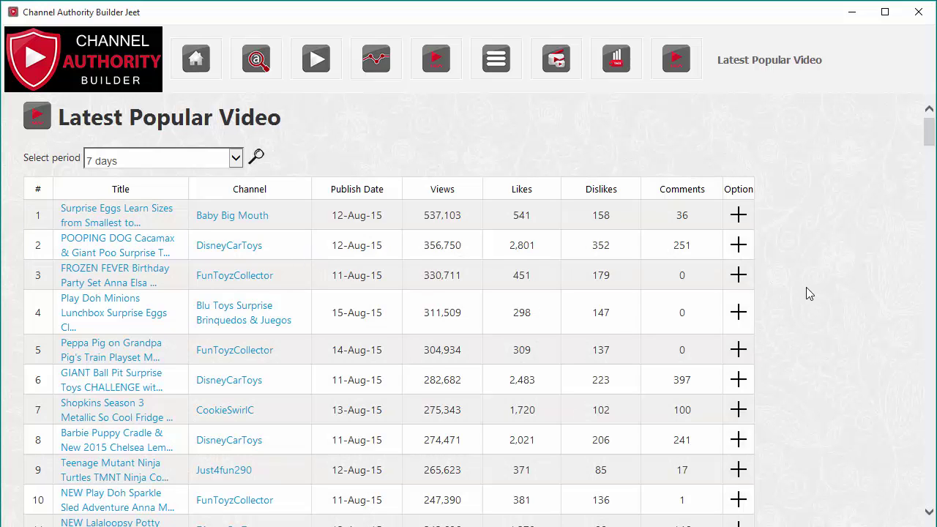
scroll(565, 279, "down", 2)
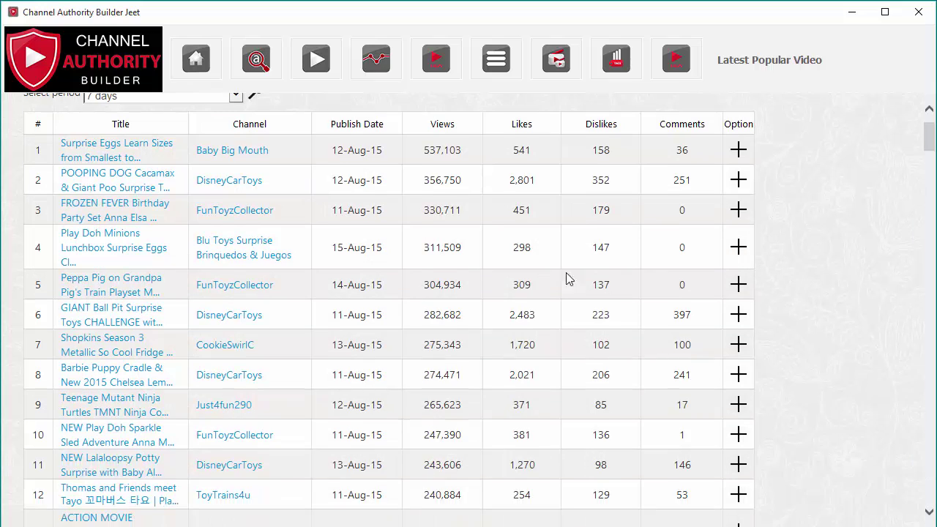